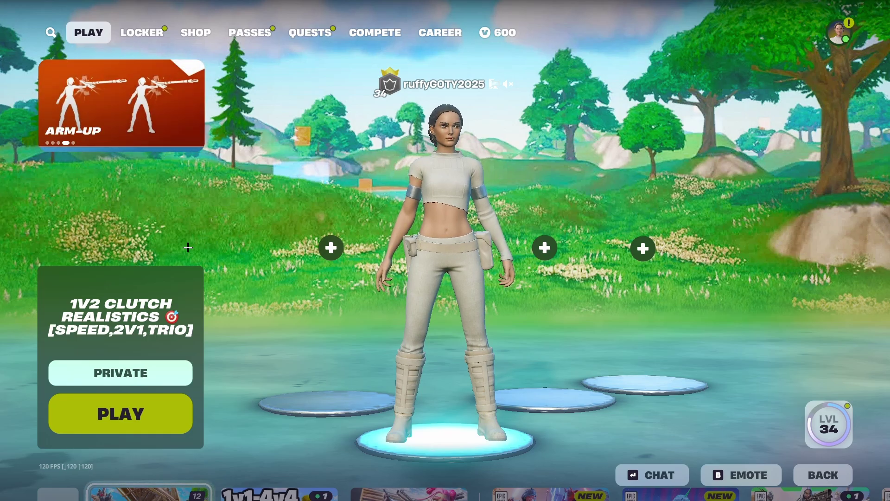
Step: Minimise Fortnite to the desktop and launch NVIDIA Control Panel from the desktop context menu
key("super+d")
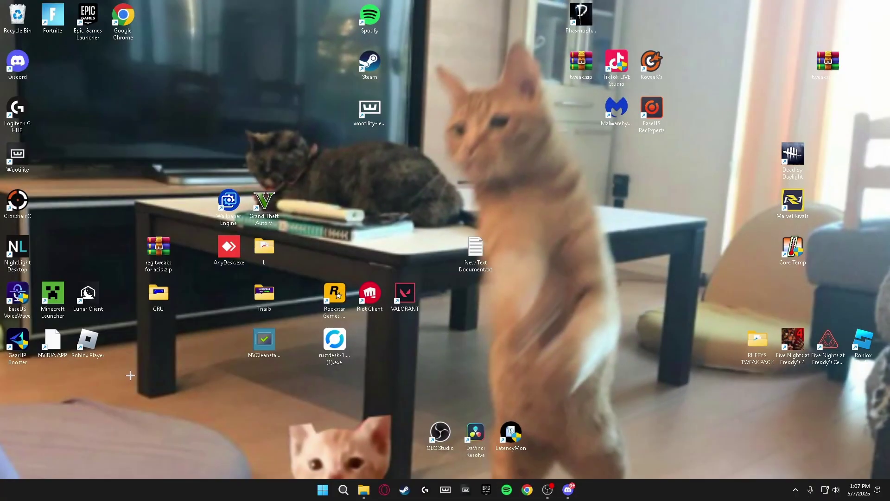
right_click(134, 367)
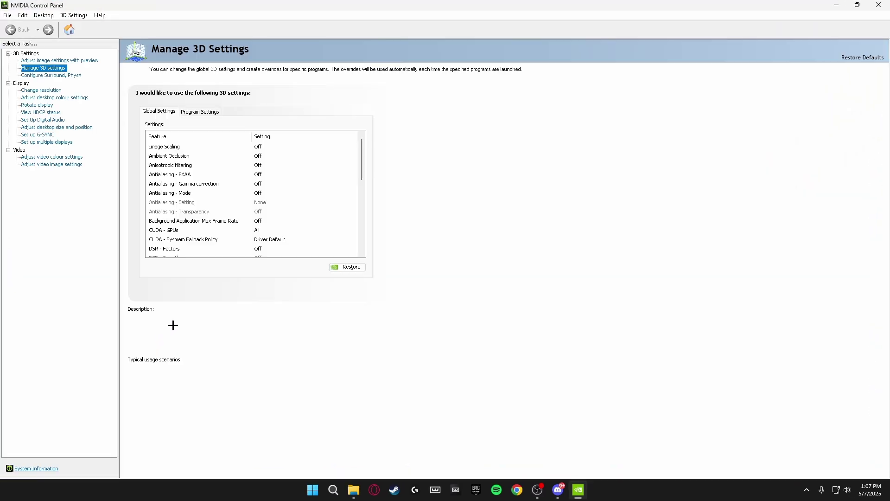
Step: Apply 'Use the advanced 3D image settings' on the Adjust image settings with preview page
left_click(53, 61)
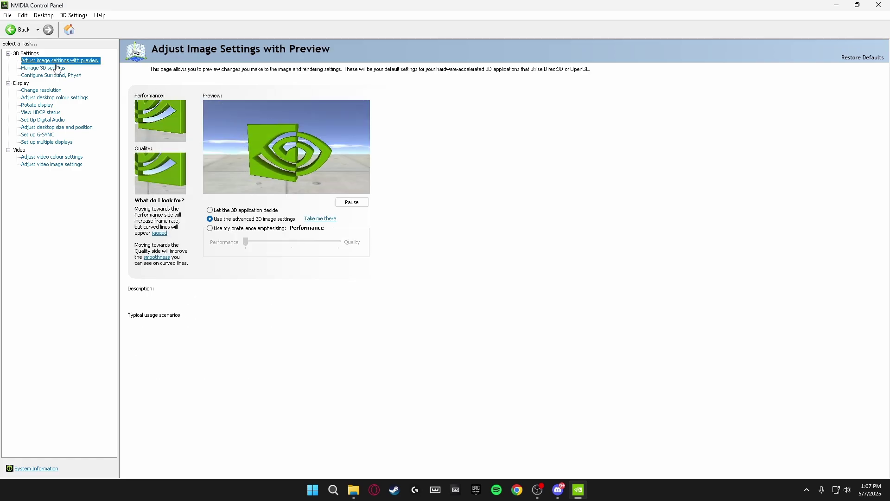
left_click(214, 230)
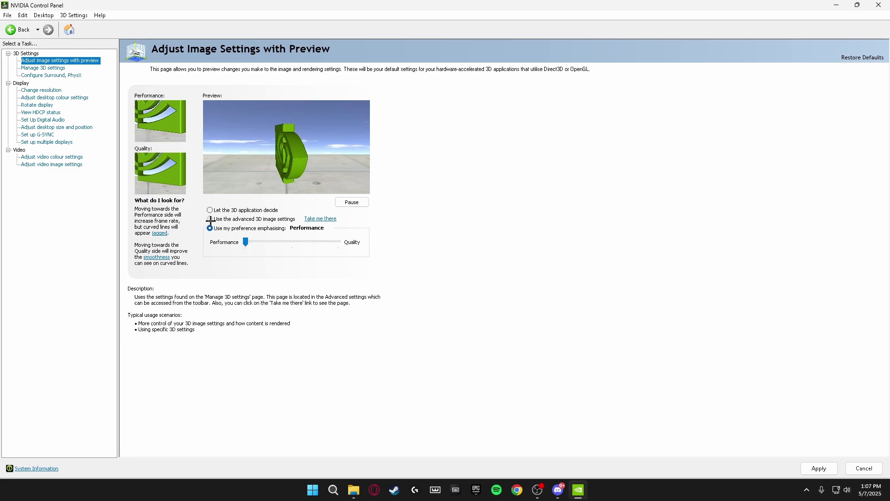
left_click(210, 220)
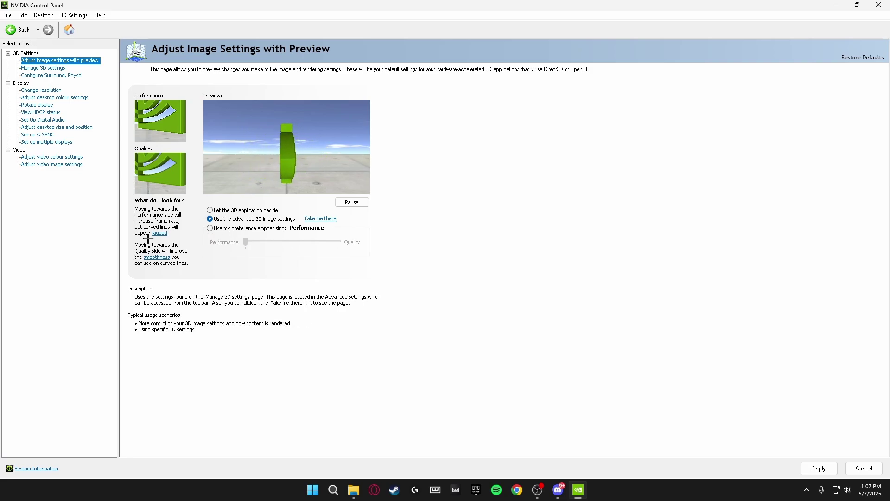
left_click(808, 462)
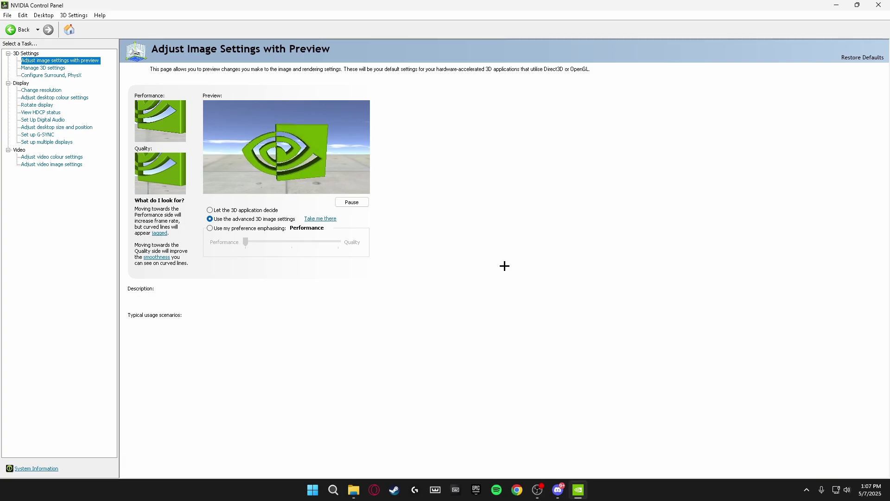
Step: Go to Manage 3D settings and scroll the Global Settings list to review its values
left_click(43, 69)
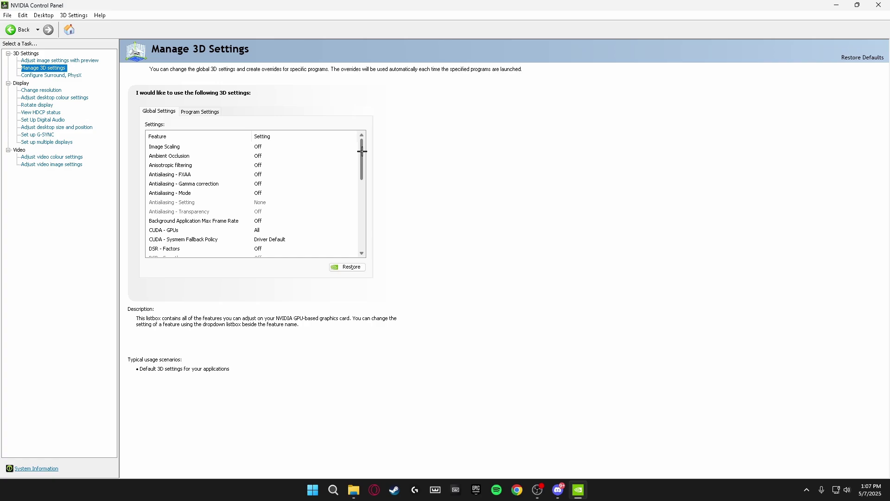
mouse_move(361, 150)
left_mouse_down()
mouse_move(355, 230)
mouse_move(357, 142)
left_mouse_up()
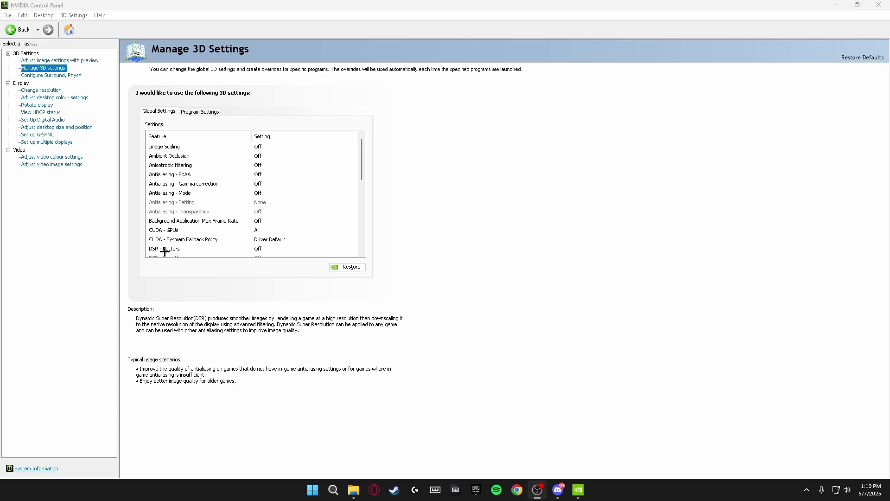
scroll(163, 174, "down", 3)
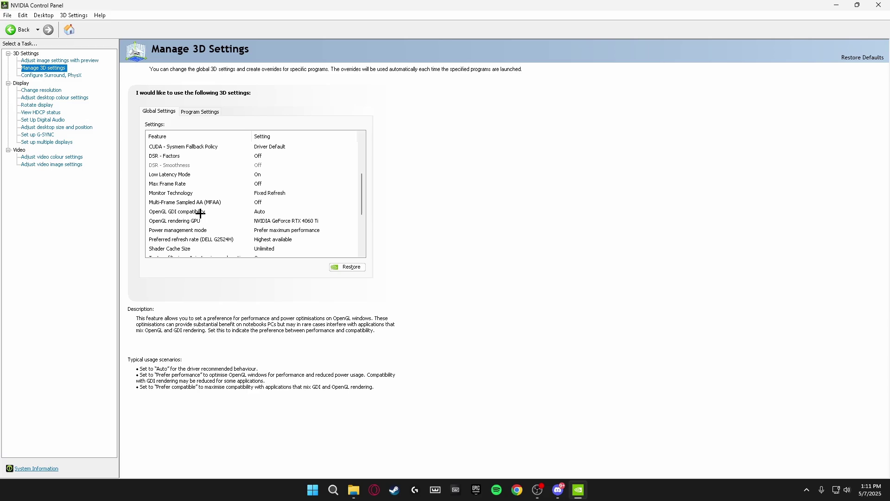
Step: Set OpenGL GDI compatibility to Prefer performance in Global Settings
left_click(265, 212)
left_click(266, 211)
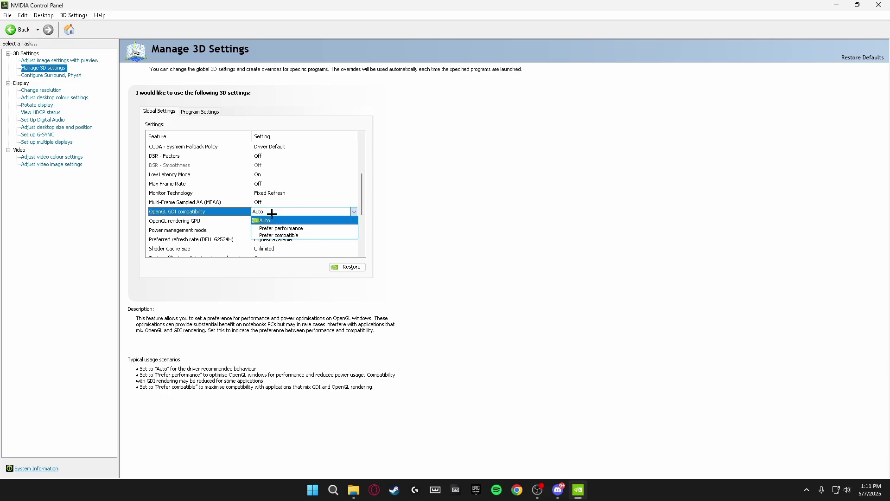
left_click(279, 229)
scroll(357, 191, "down", 2)
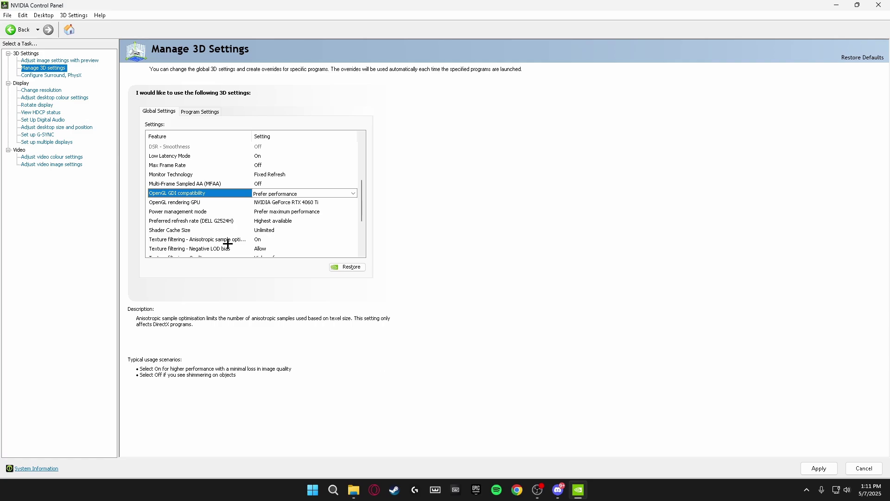
Step: Turn Anisotropic sample optimisation Off and set Negative LOD bias to Clamp
left_click(260, 241)
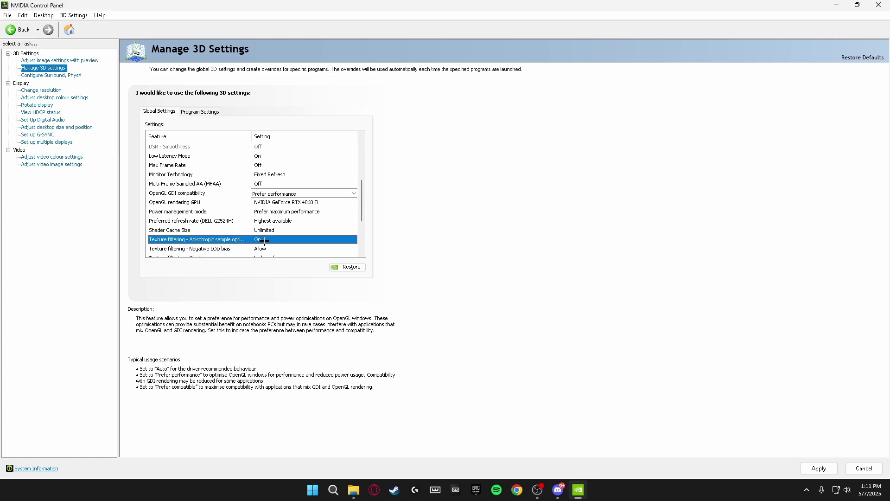
left_click(268, 240)
left_click(273, 250)
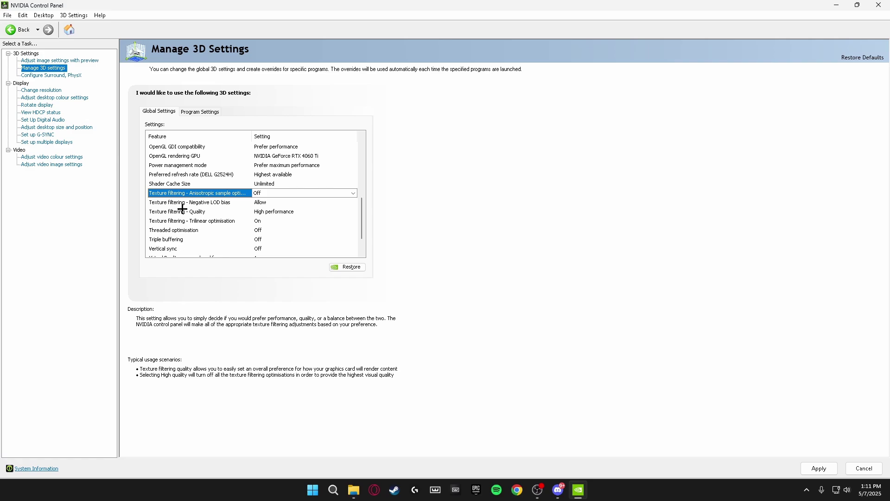
left_click(258, 203)
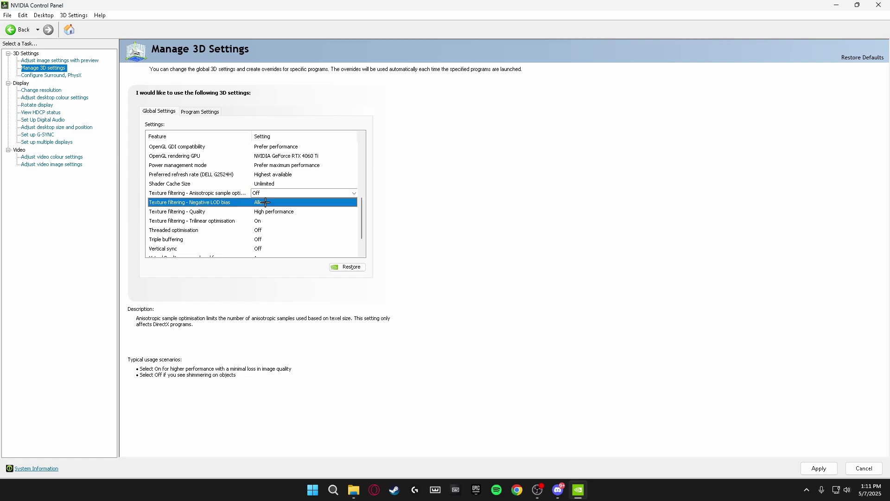
left_click(263, 203)
left_click(273, 219)
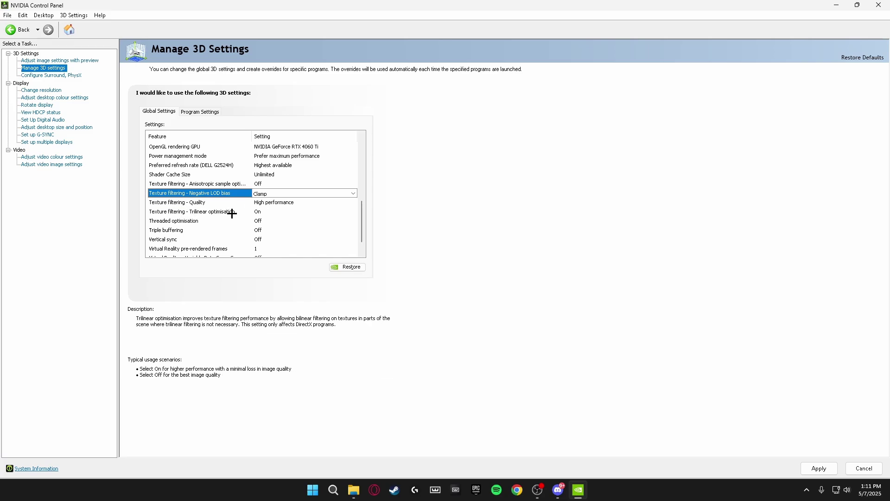
Step: Turn Trilinear optimisation Off and apply the global 3D settings
left_click(259, 212)
left_click(256, 212)
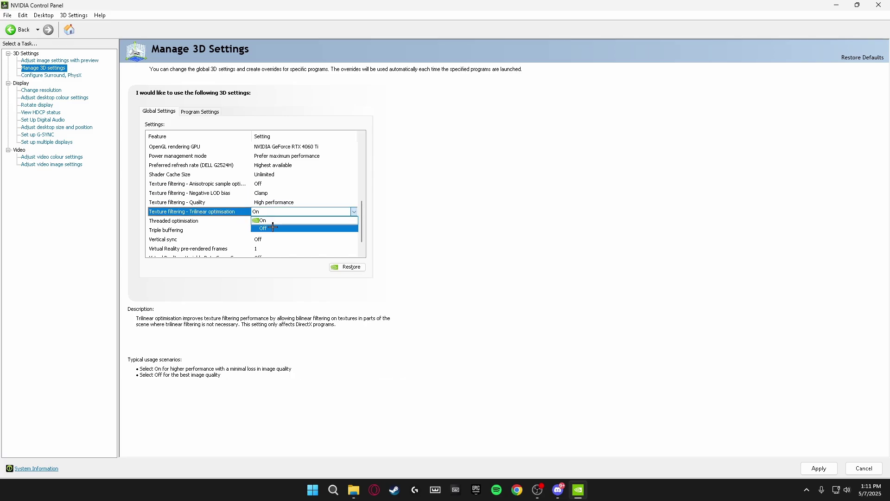
left_click(273, 227)
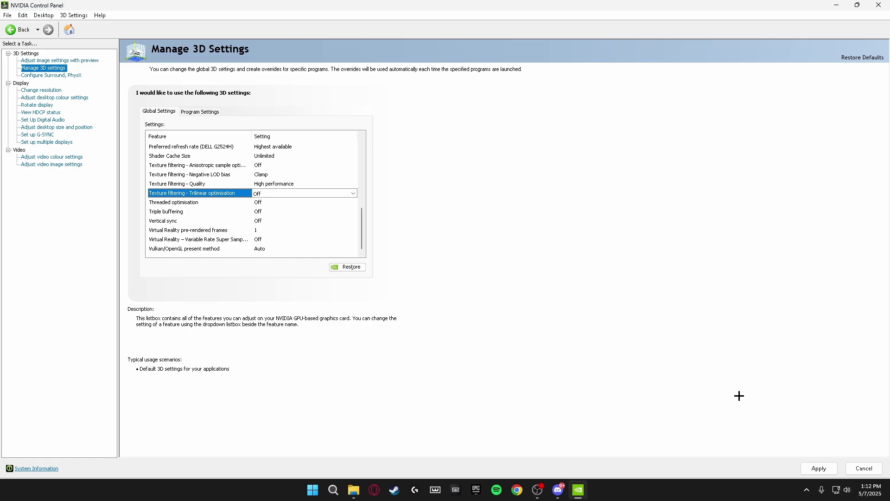
left_click(815, 466)
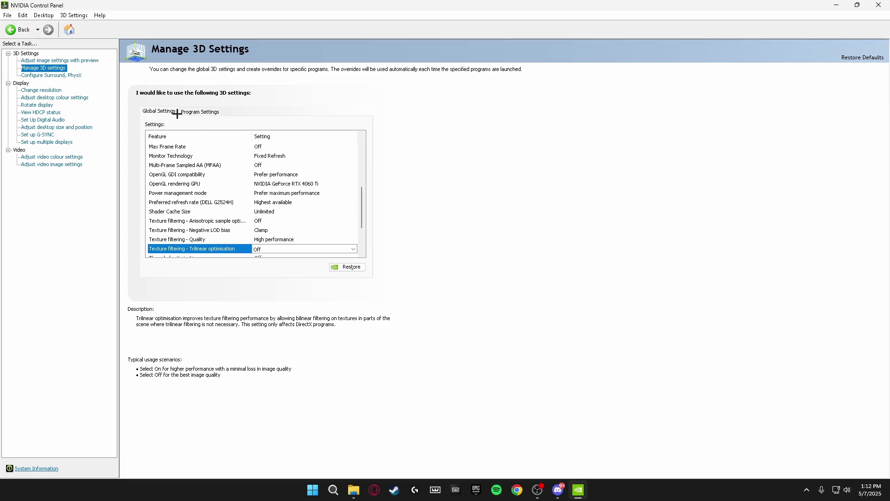
Step: In Program Settings, start adding a program and browse to the C: drive
left_click(196, 112)
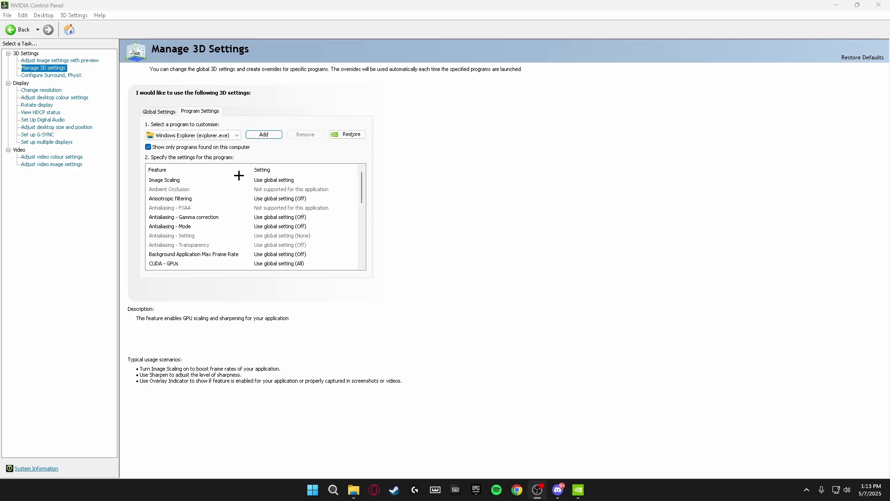
left_click(262, 134)
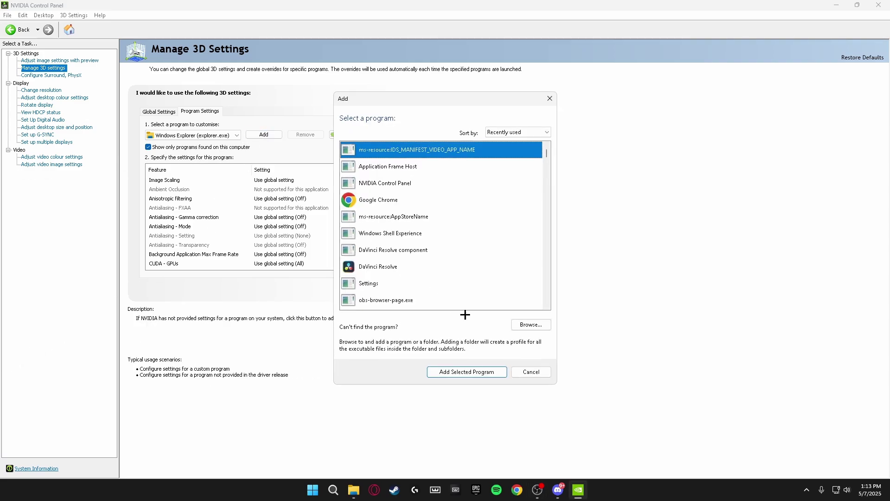
left_click(529, 324)
left_click(333, 302)
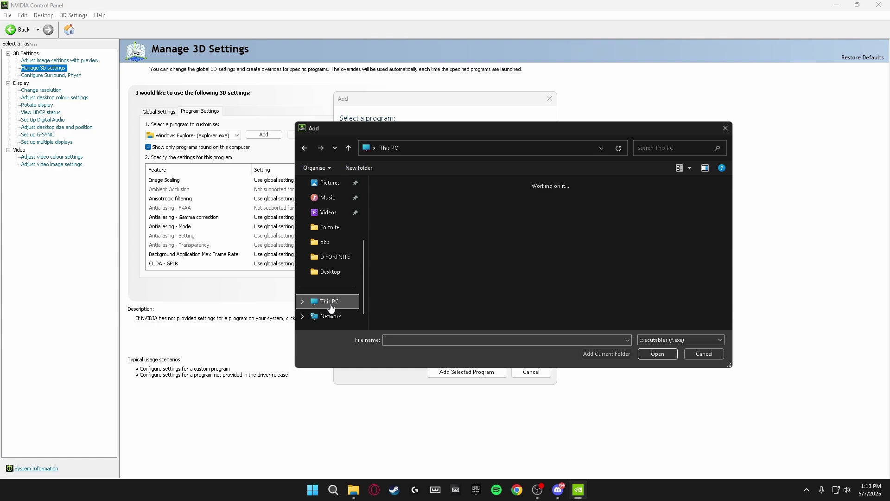
left_click(420, 204)
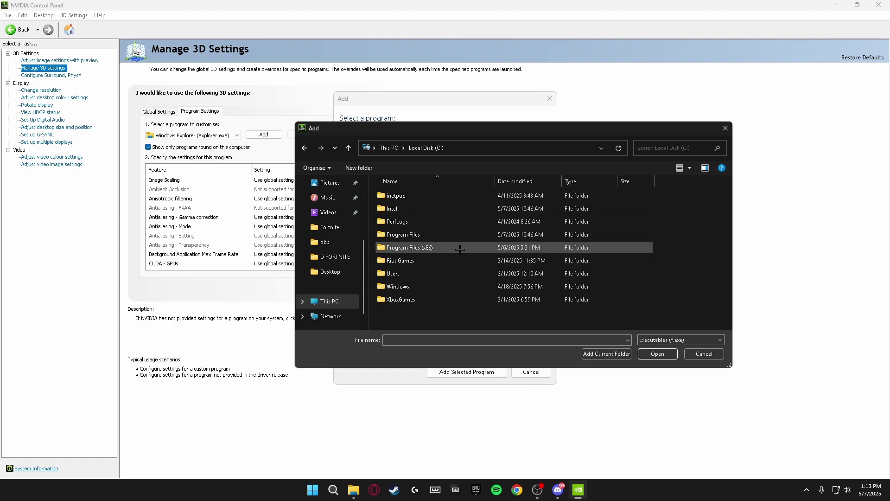
Step: Select explorer.exe in C:\Windows, then close the file browser and Add dialogs
double_click(423, 288)
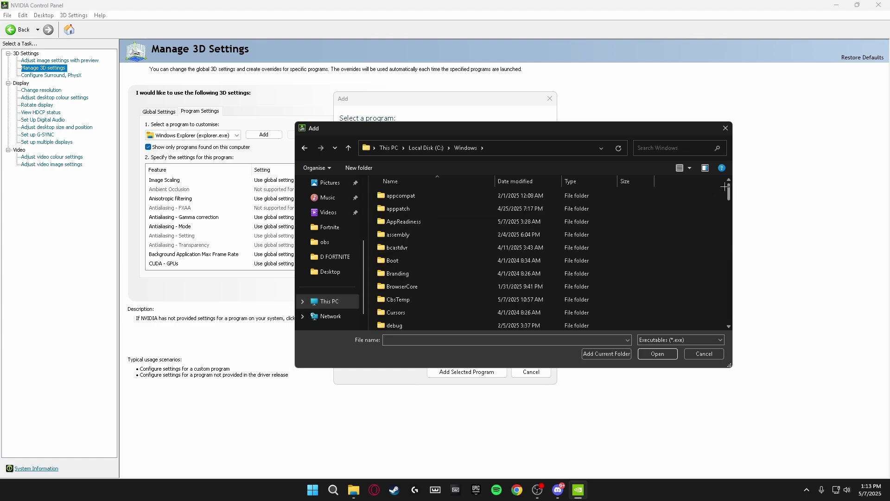
left_click_drag(730, 188, 729, 308)
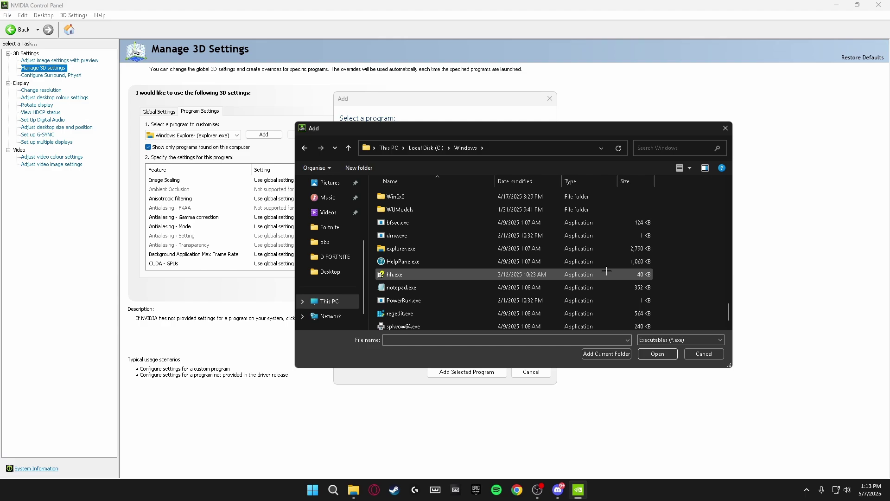
left_click(407, 249)
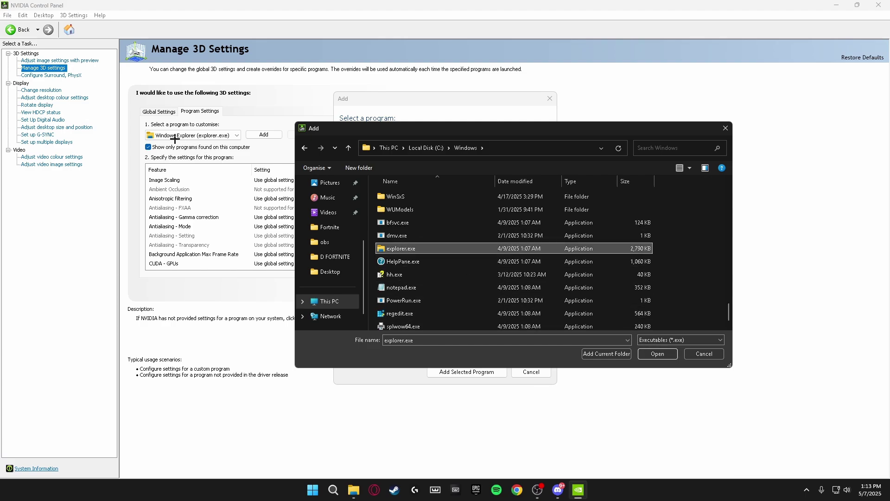
left_click(726, 128)
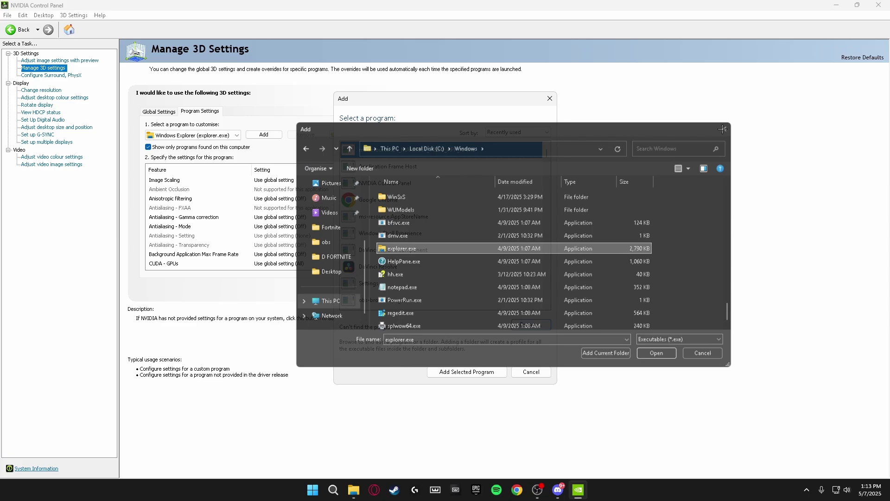
left_click(550, 99)
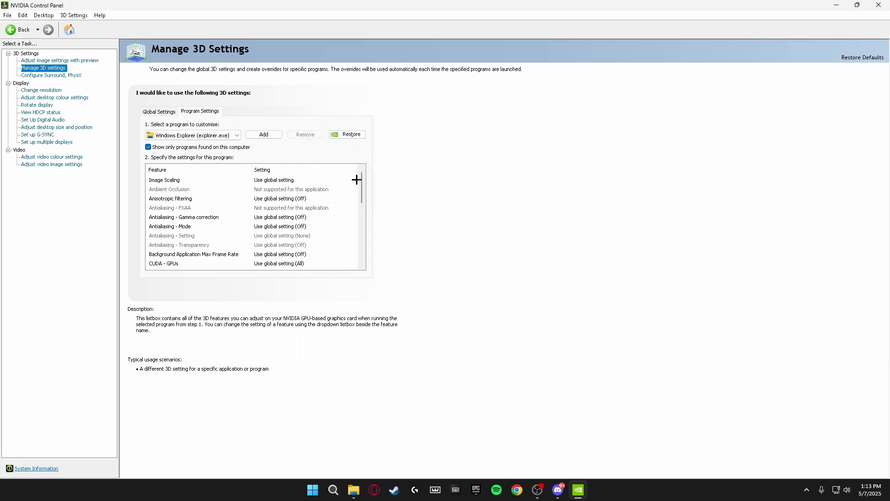
Step: Review the explorer.exe feature list, then go to Configure Surround, PhysX
left_click_drag(363, 179, 354, 213)
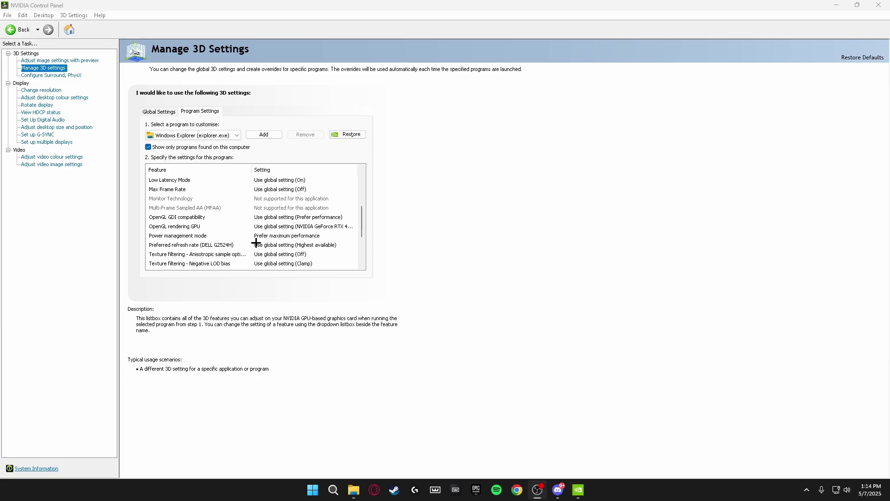
left_click(51, 76)
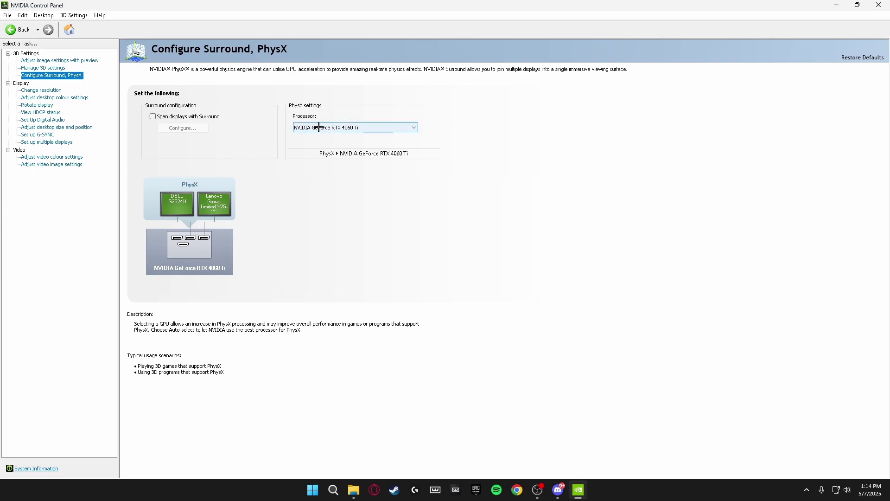
Step: Keep NVIDIA GeForce RTX 4060 Ti as the PhysX processor and go to Adjust desktop size and position
left_click(325, 128)
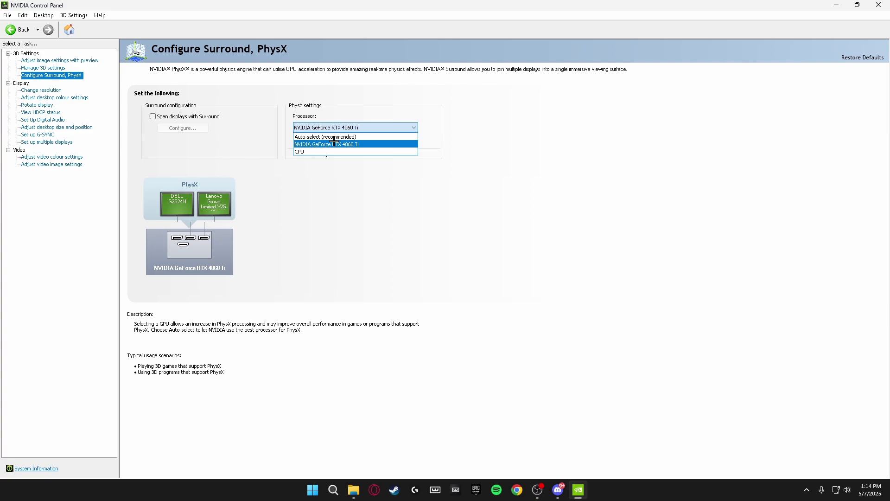
left_click(328, 144)
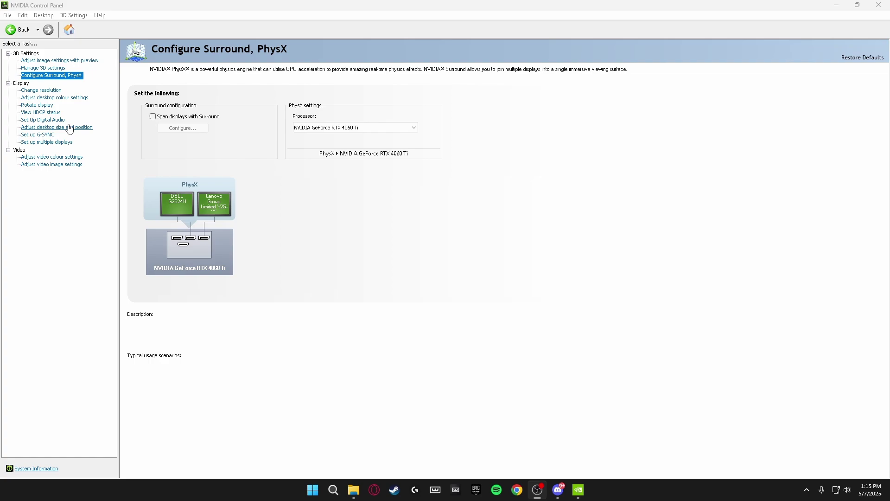
left_click(54, 128)
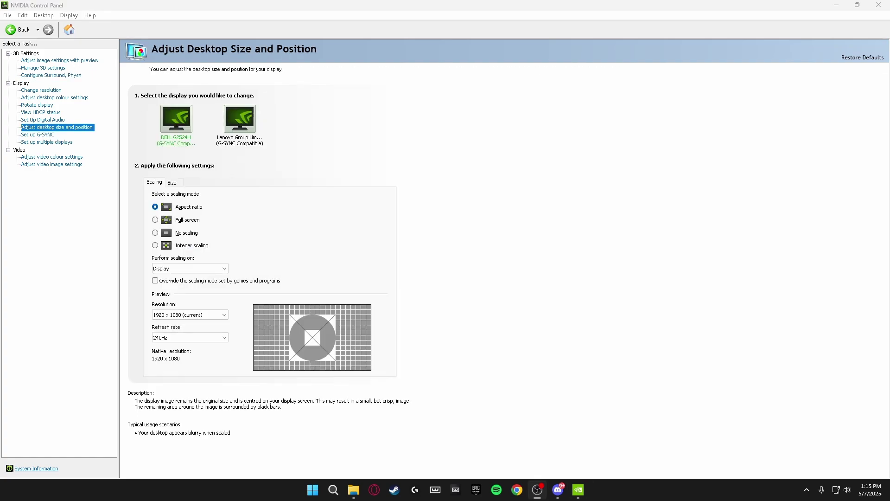
Step: Set the scaling mode to No scaling, with scaling performed on the Display
left_click(182, 233)
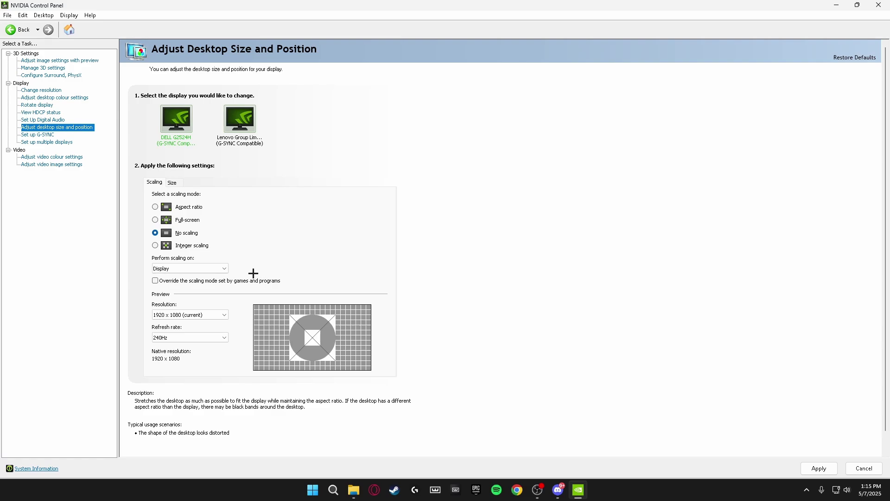
left_click(240, 120)
left_click(185, 116)
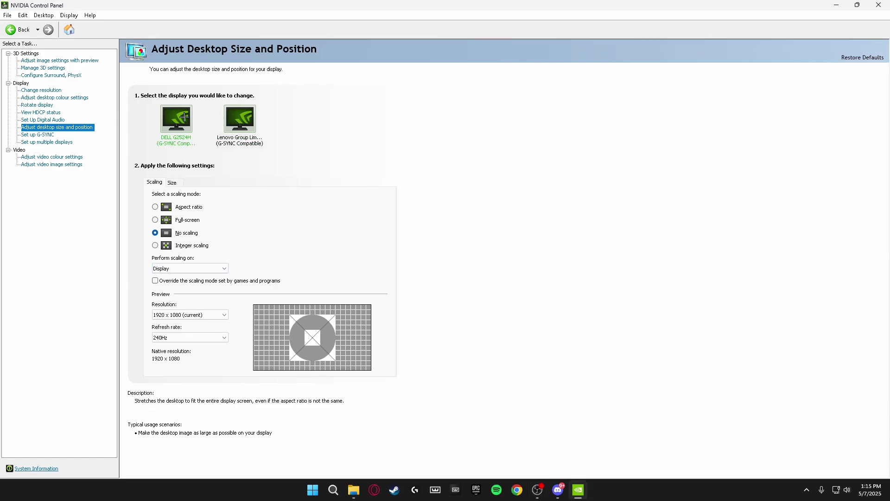
left_click(173, 269)
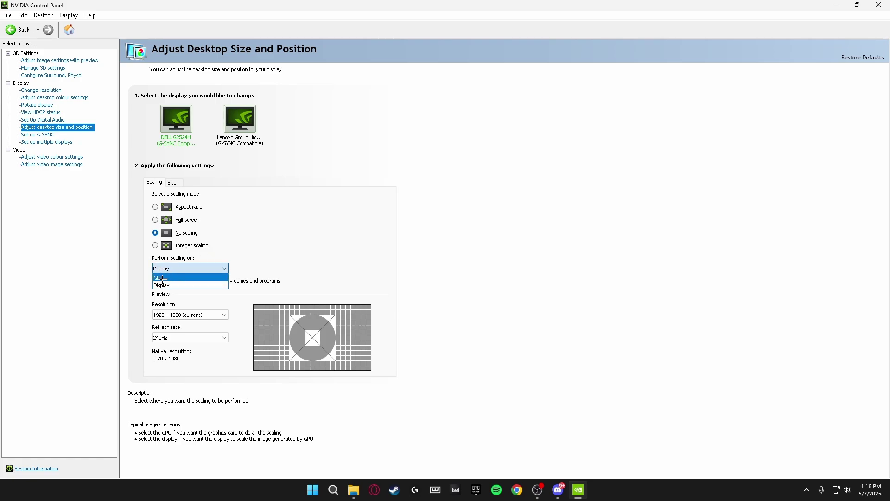
left_click(167, 286)
Step: Keep the Lenovo monitor's scaling on the Display too, then reselect the DELL monitor
left_click(240, 121)
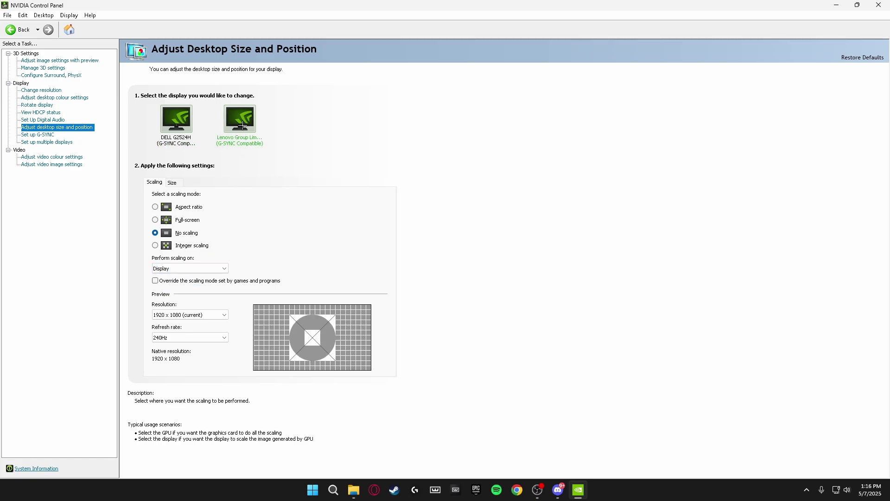
left_click(169, 269)
left_click(175, 286)
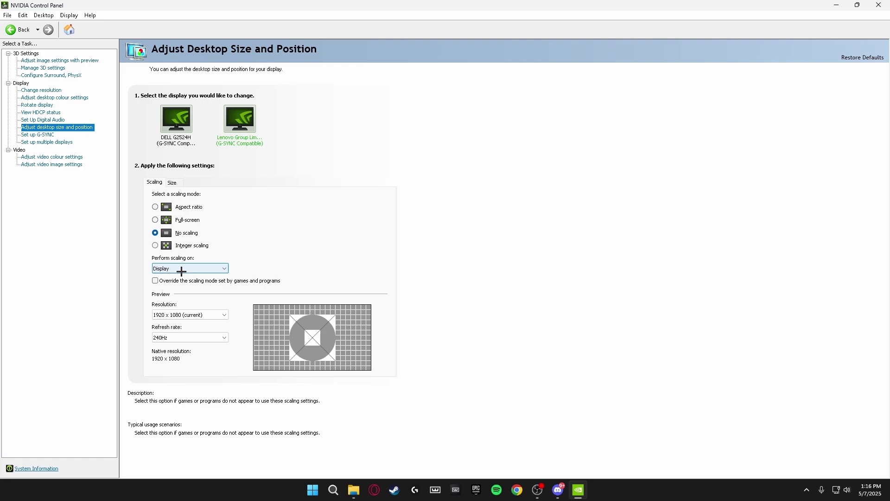
left_click(180, 121)
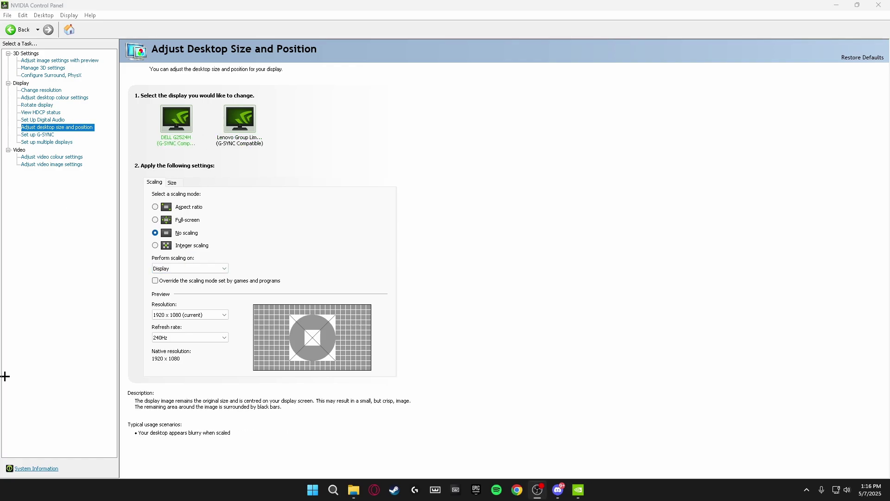
left_click(44, 92)
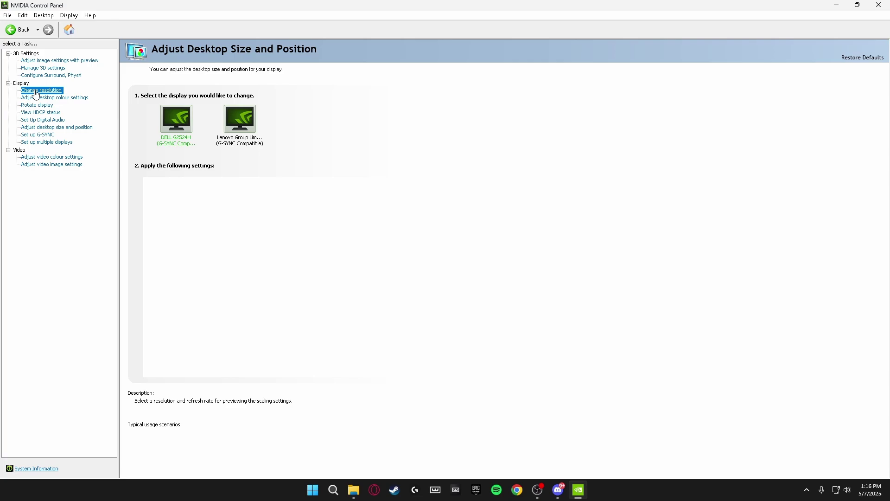
Step: Keep the refresh rate at 240Hz on both the DELL and Lenovo monitors
left_click(288, 213)
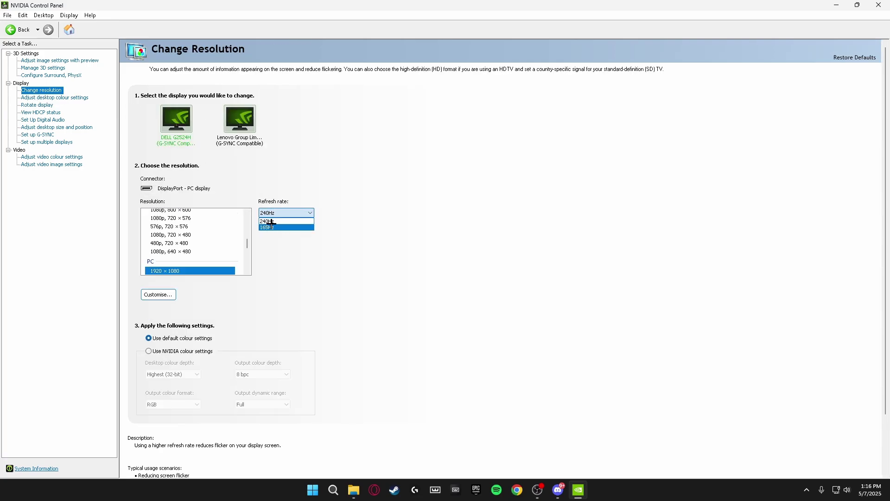
left_click(267, 222)
left_click(241, 127)
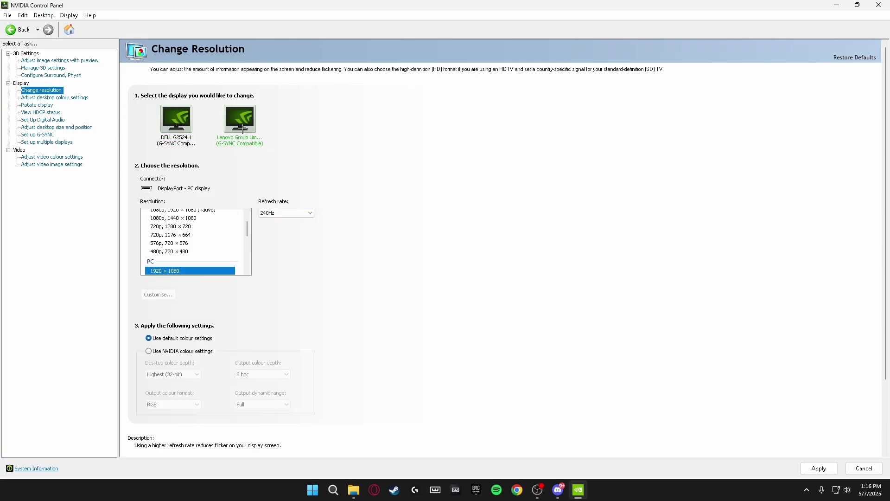
left_click(285, 212)
left_click(276, 211)
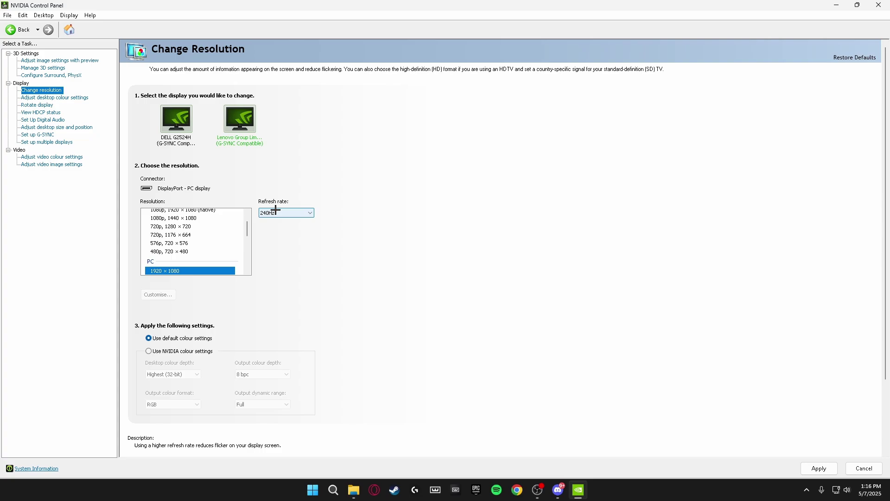